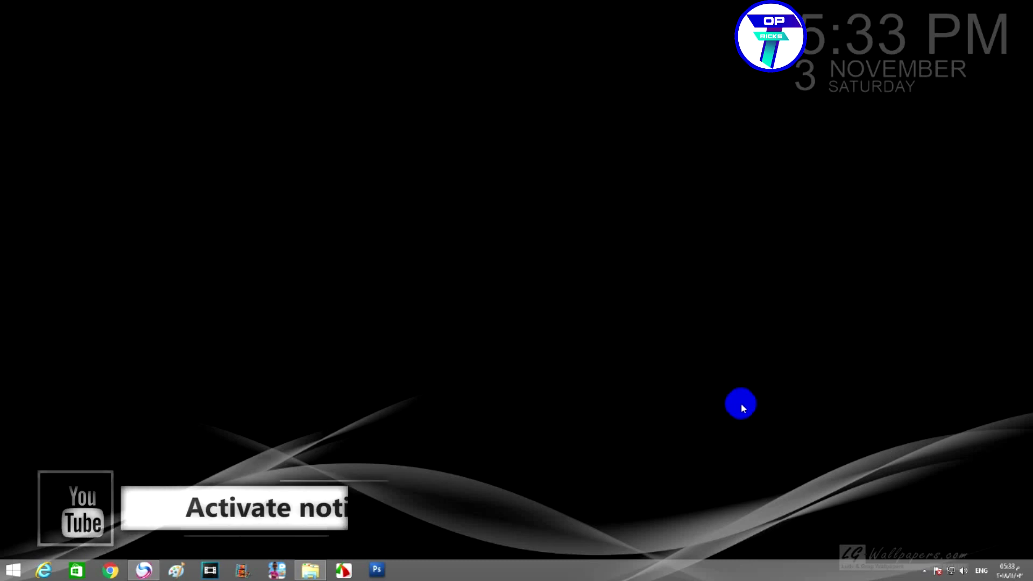
- Launch Google Chrome from the taskbar to reach the Google search page
click(146, 570)
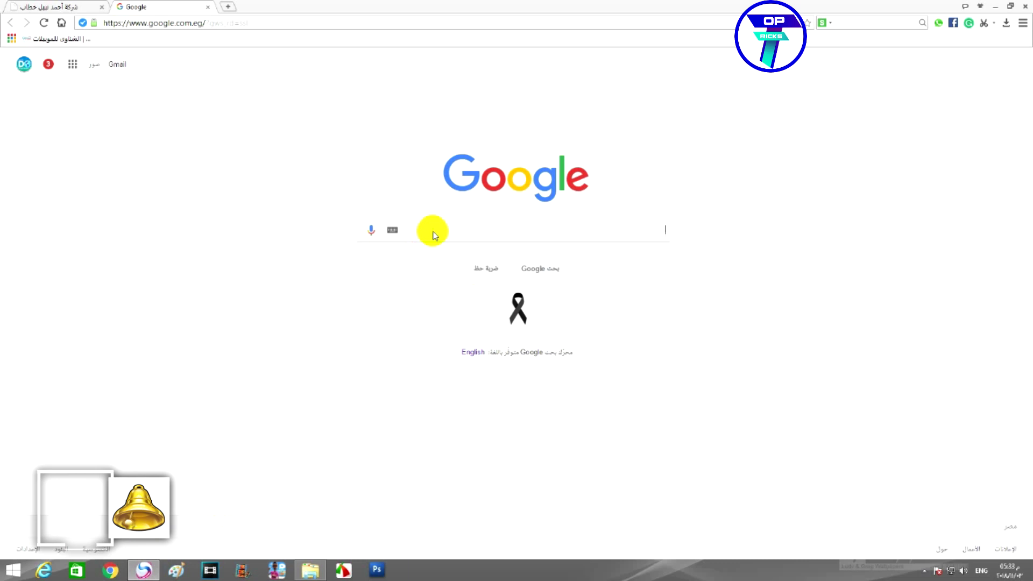
- Paste HDDLLFsetup.4.30 into the Google search box and run the search
right_click(532, 233)
click(622, 234)
right_click(660, 232)
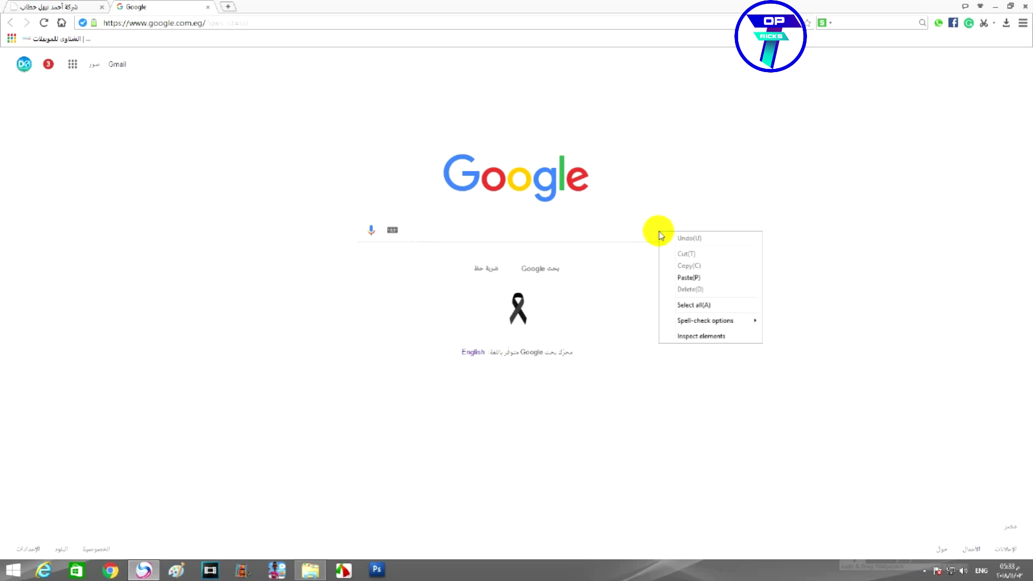
click(688, 277)
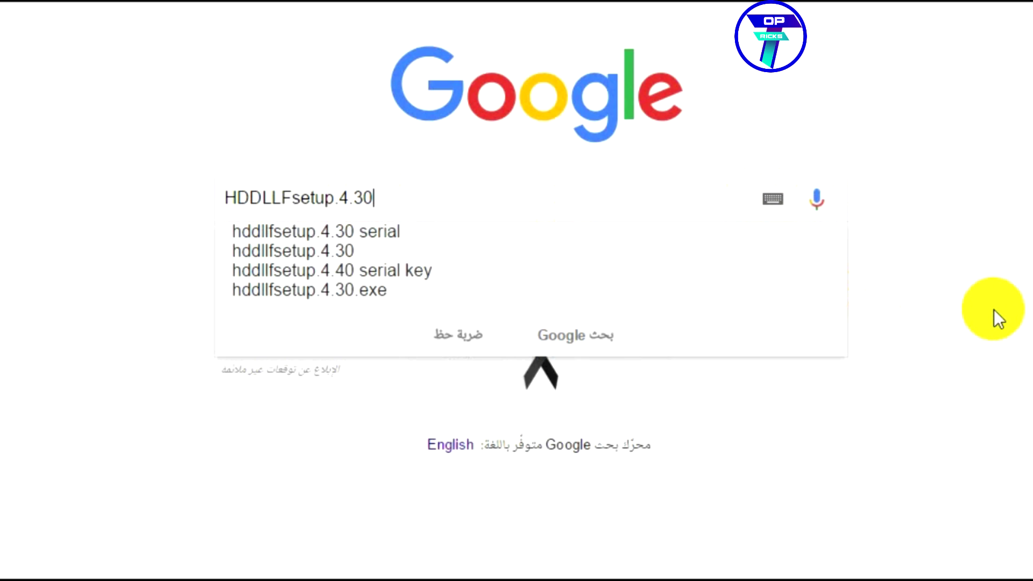
key(Return)
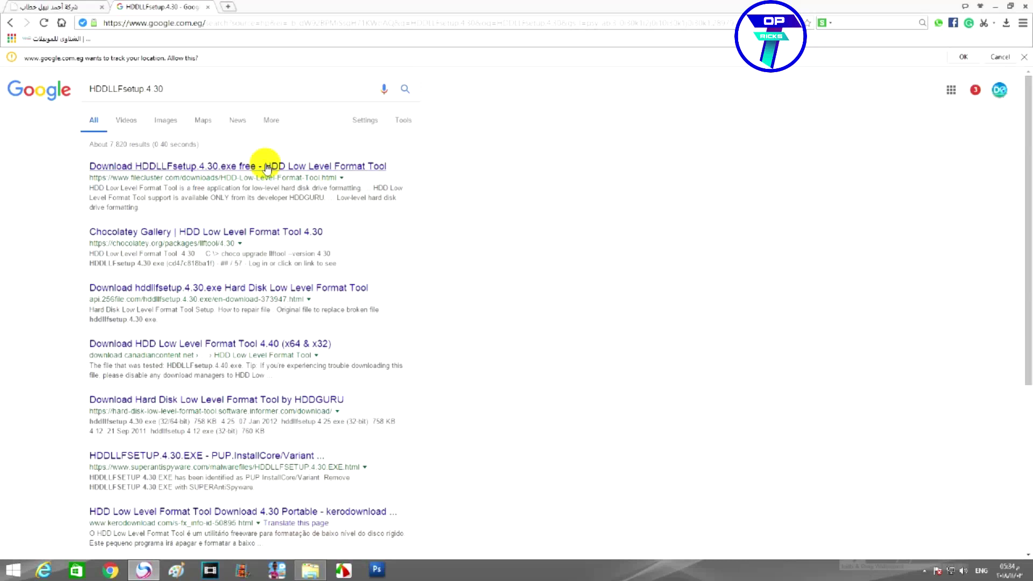
- Download HDDLLFsetup.4.30.exe from filecluster's External Mirror 1 and show it in its folder
click(271, 172)
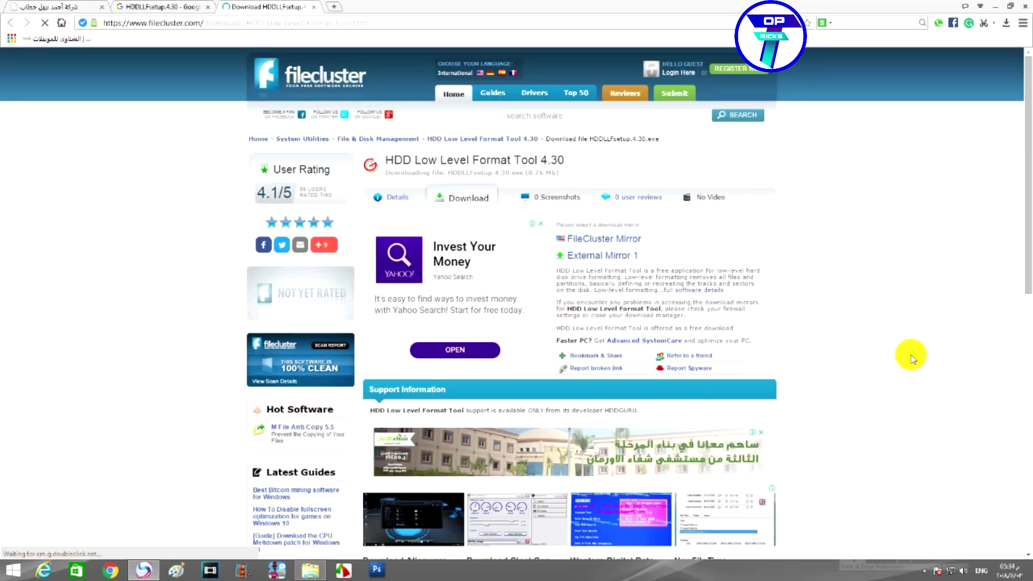
click(605, 257)
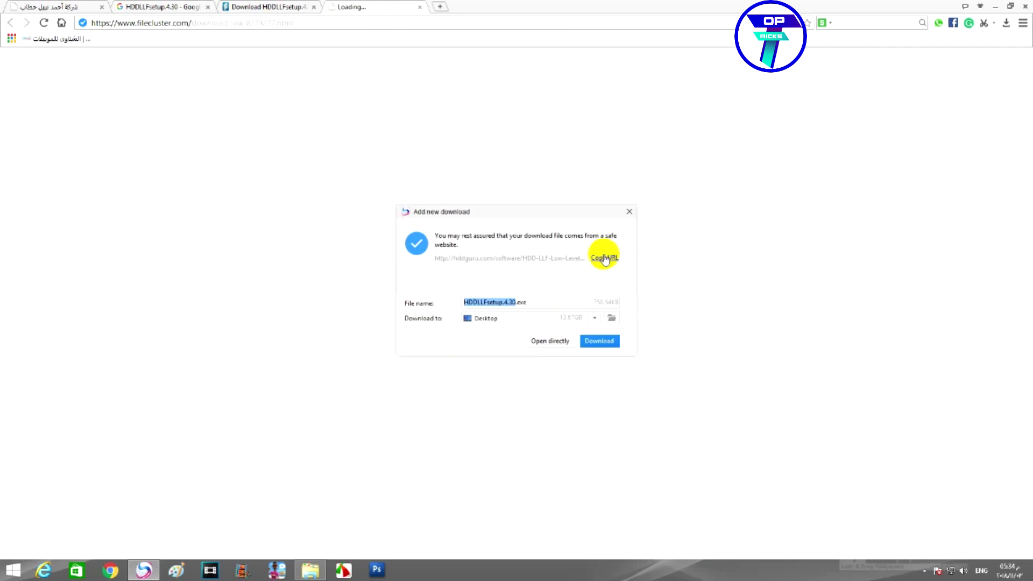
click(600, 340)
click(995, 82)
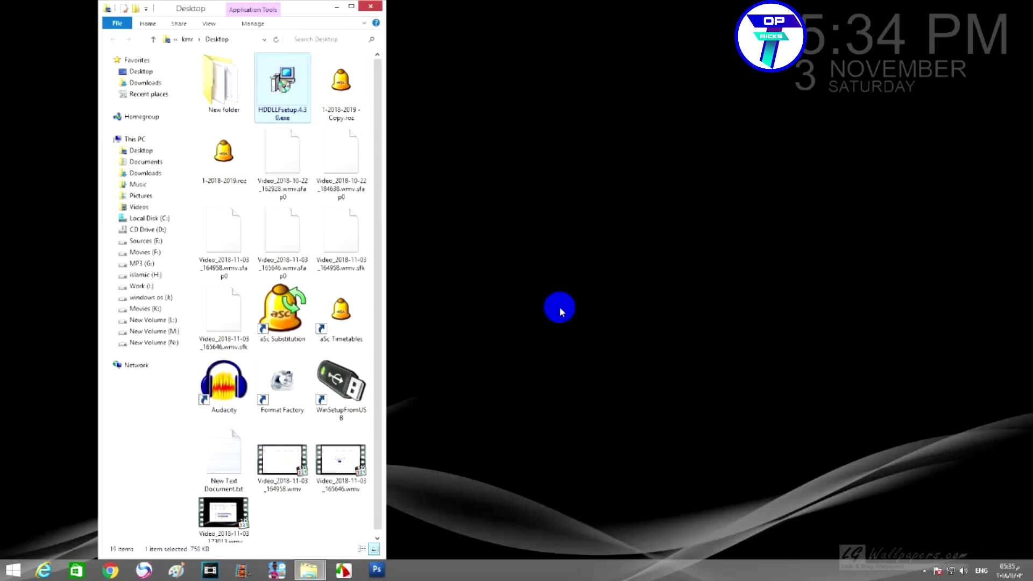
- Open the Movies (K:) drive and launch the HDDLLFsetup.4.30.exe installer
click(371, 8)
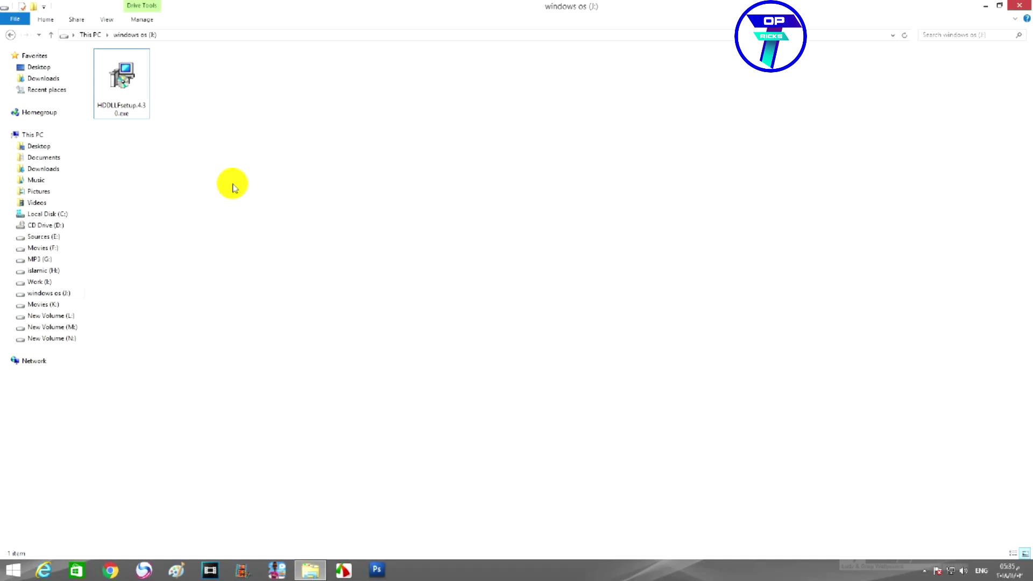
click(121, 80)
click(1018, 5)
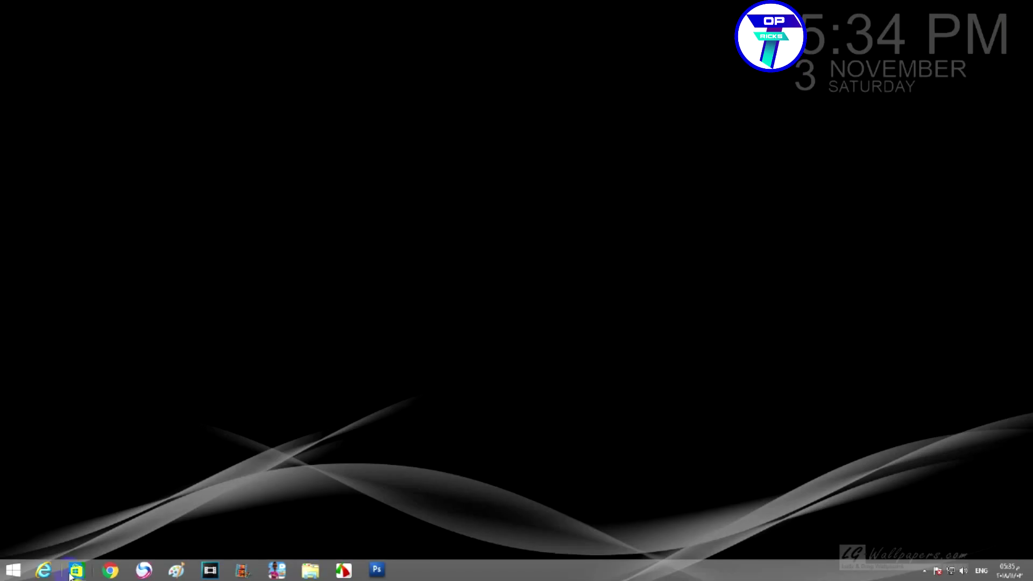
key(super)
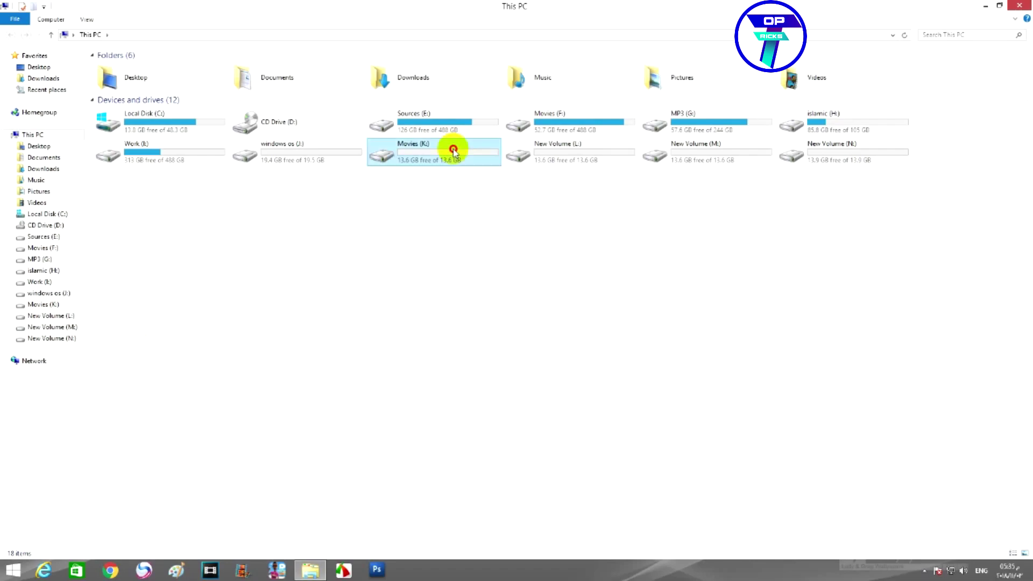
double_click(454, 149)
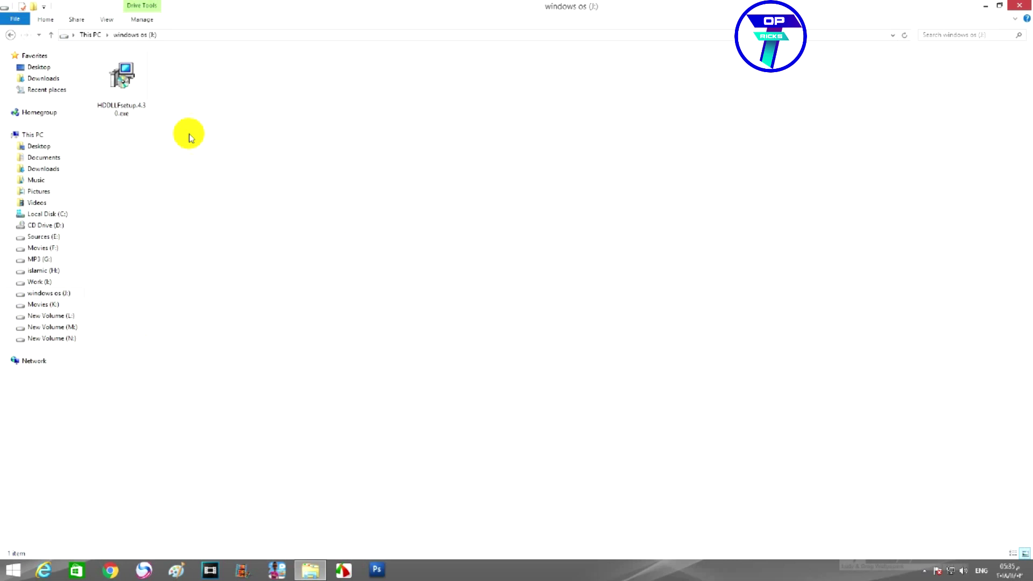
click(130, 85)
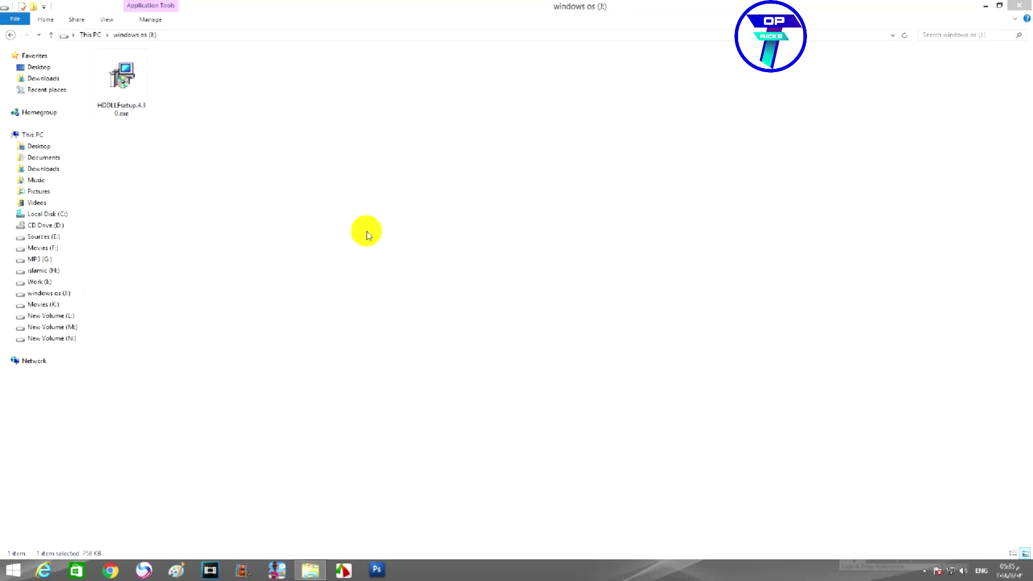
- Install the tool in the default folder without a Start Menu folder, then finish and launch it
click(577, 370)
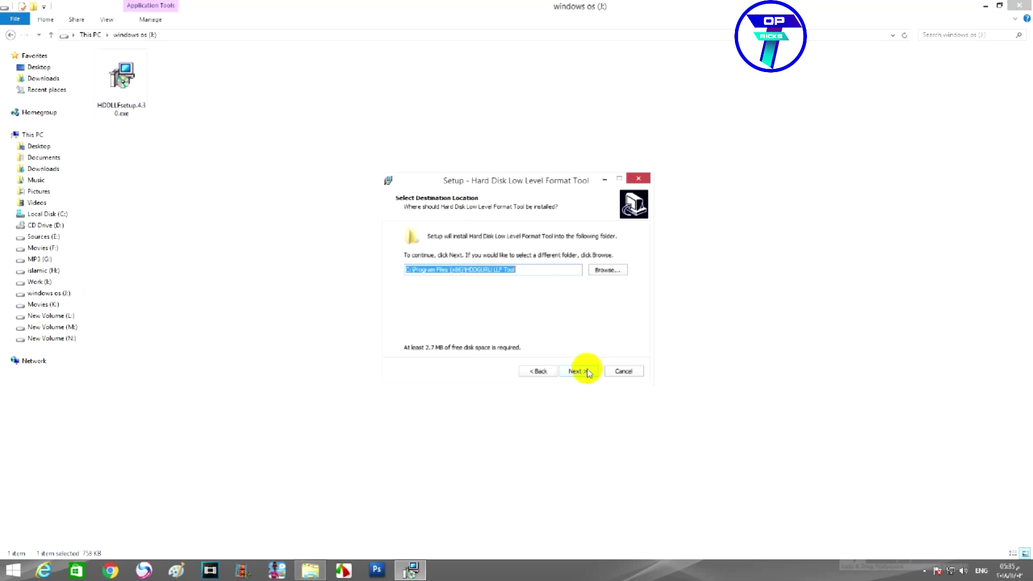
click(578, 371)
click(484, 349)
click(577, 370)
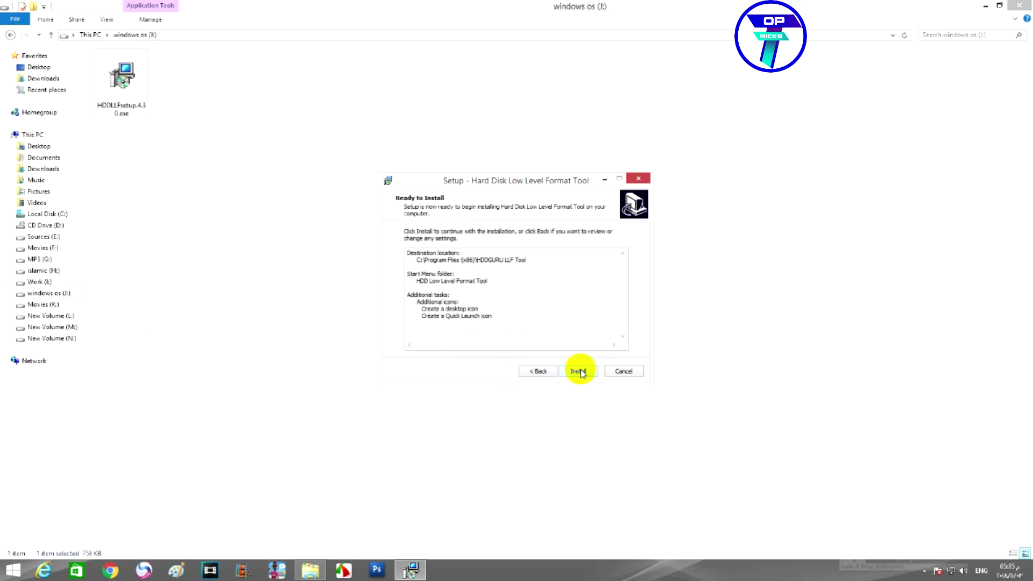
click(578, 371)
click(578, 370)
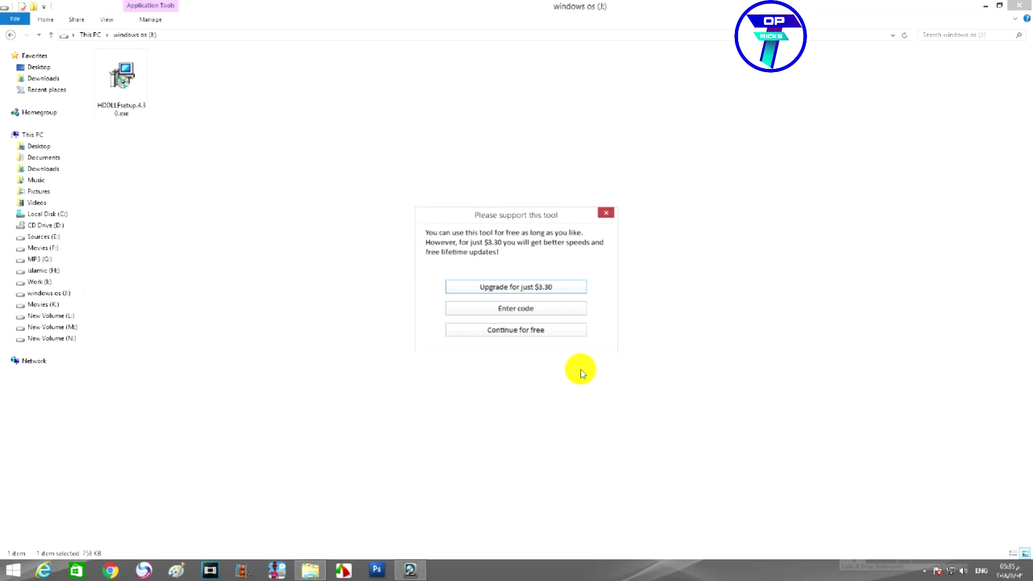
- Continue with the free version, select the 80.02 GB WDC drive and inspect its 80,026,361,856-byte capacity
click(514, 331)
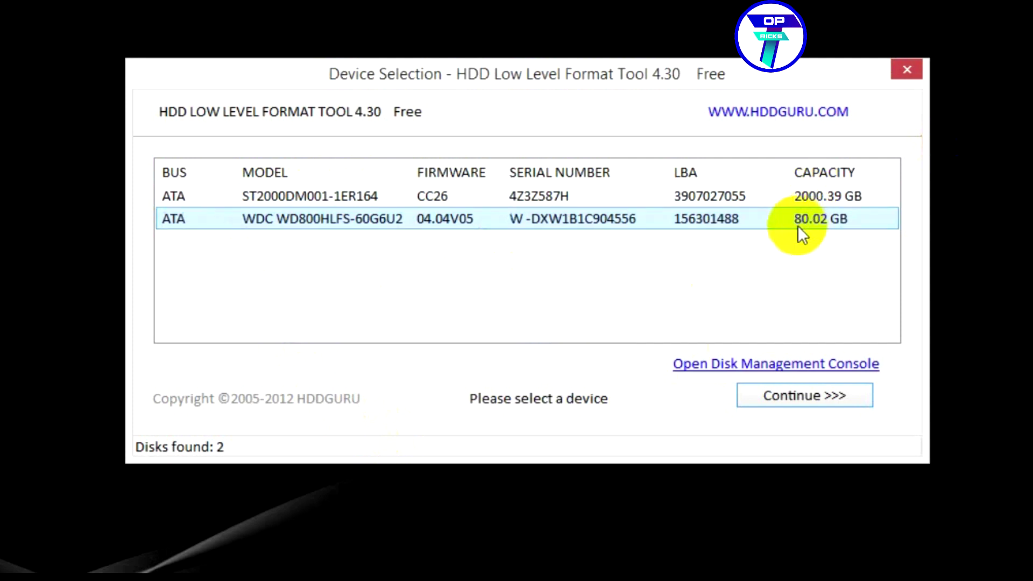
click(811, 396)
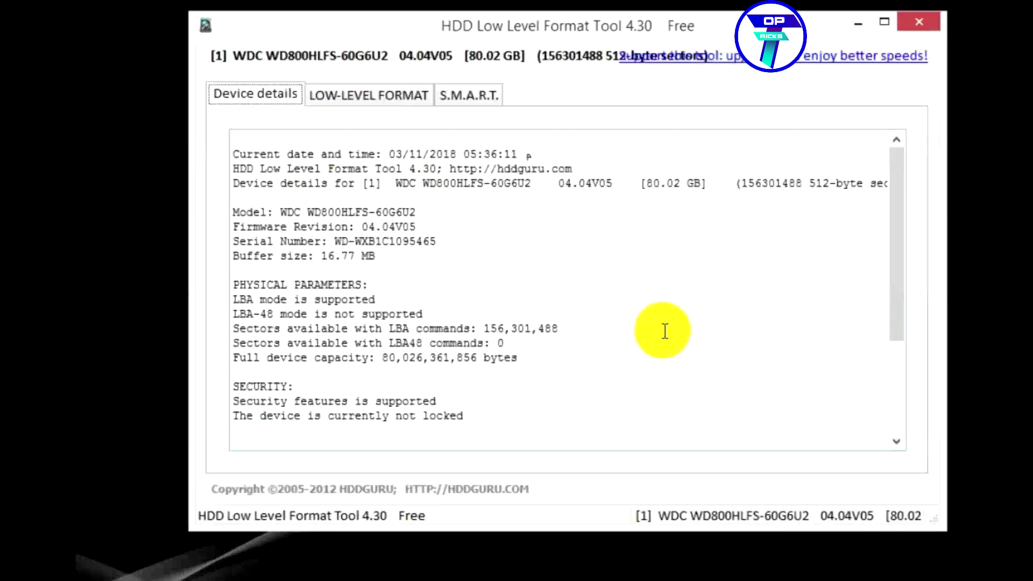
drag(381, 360, 479, 360)
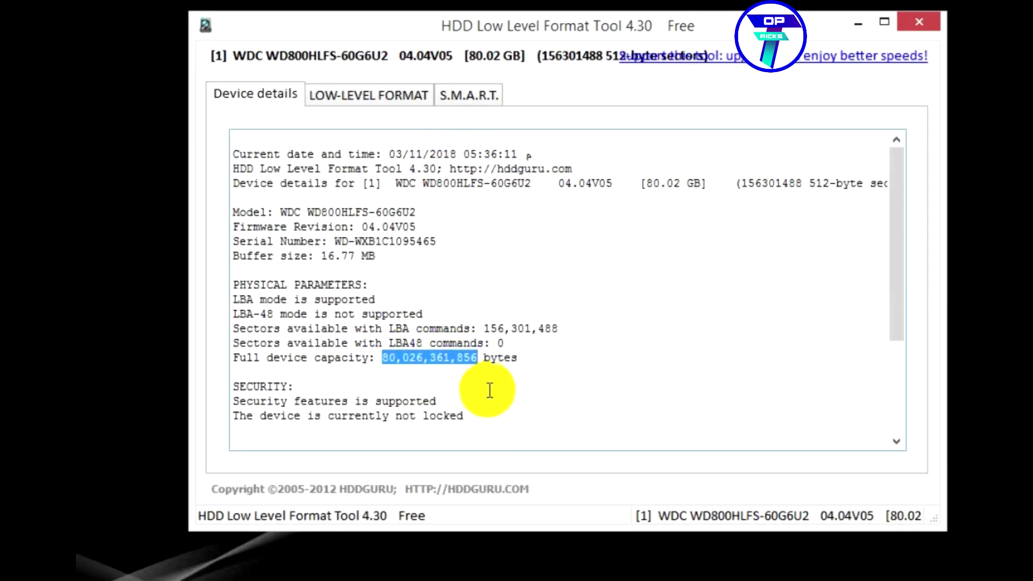
drag(897, 298, 875, 398)
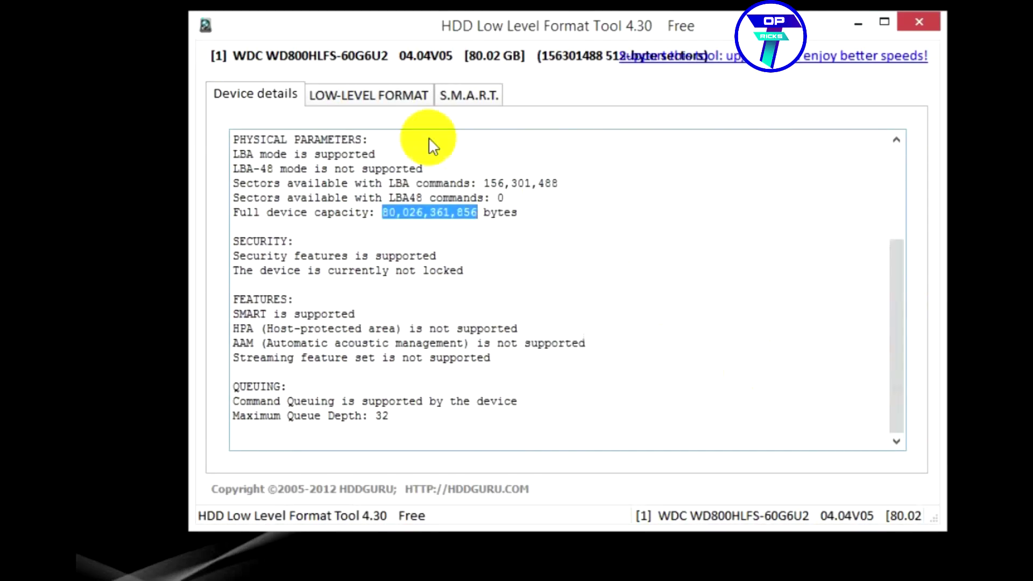
- Quick-wipe the partitions and MBR of the 80.02 GB drive, confirming the erase
click(383, 97)
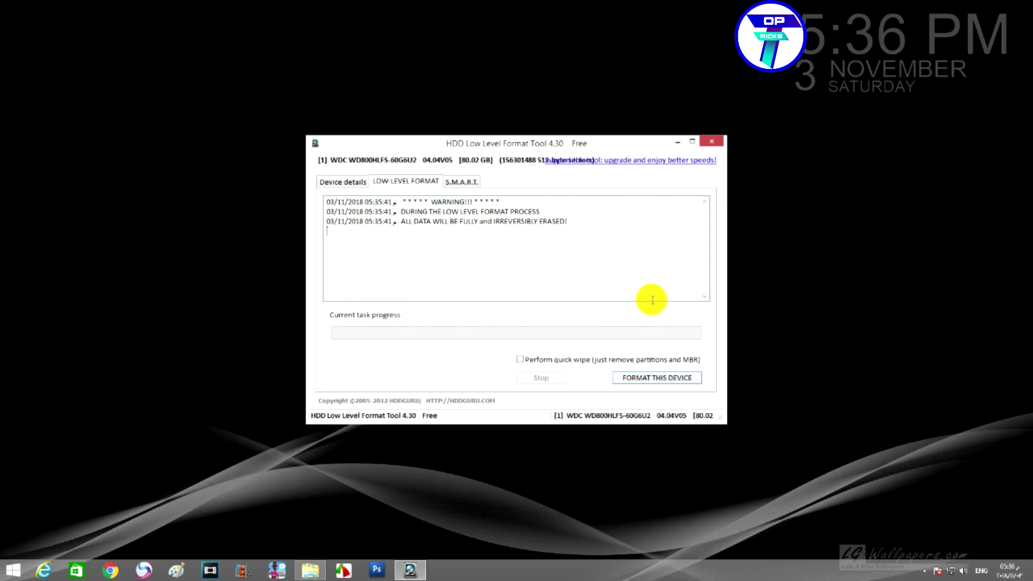
click(519, 359)
click(667, 377)
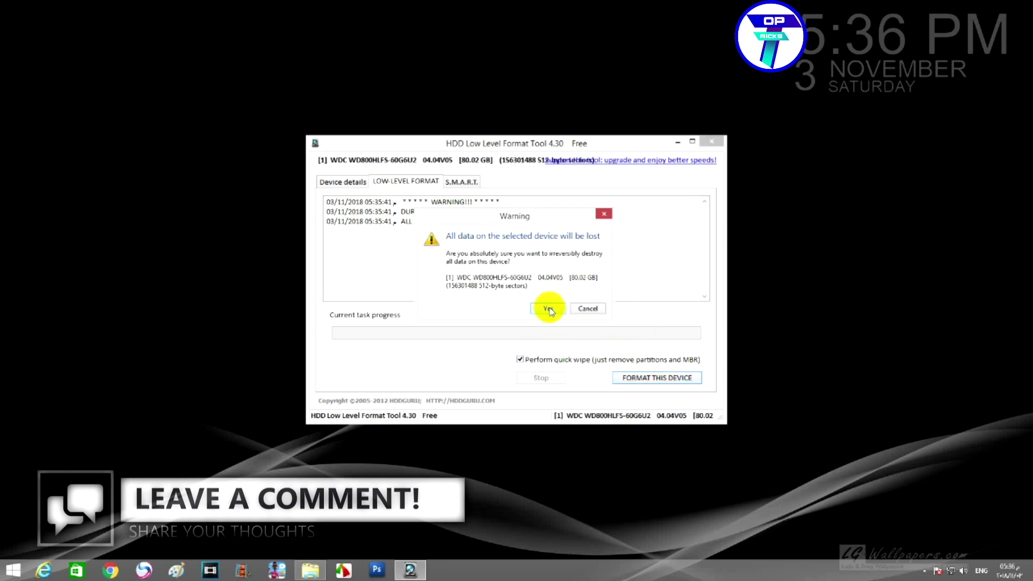
click(548, 309)
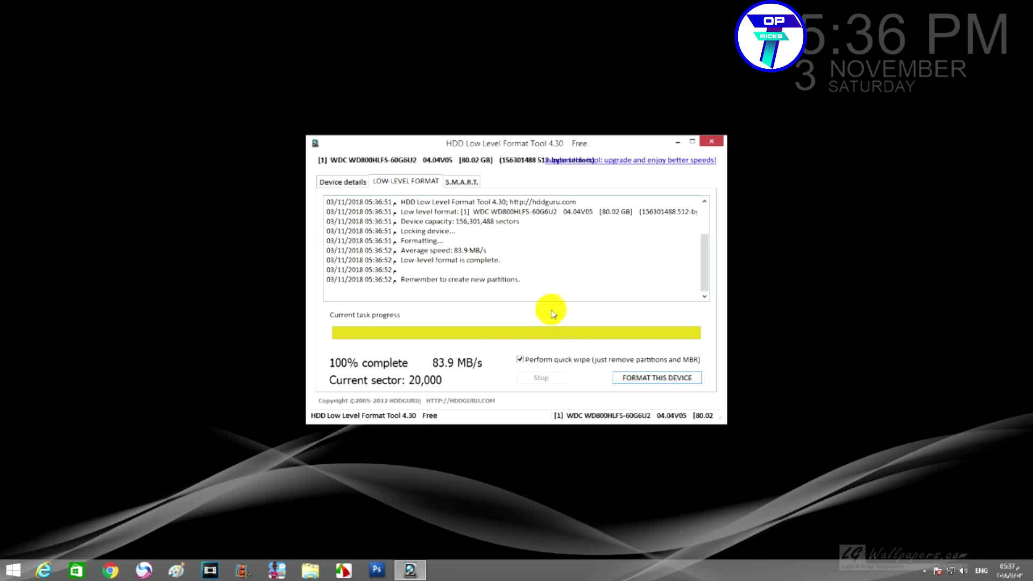
- Turn off quick wipe and start a full low-level format of the drive
click(519, 359)
click(650, 379)
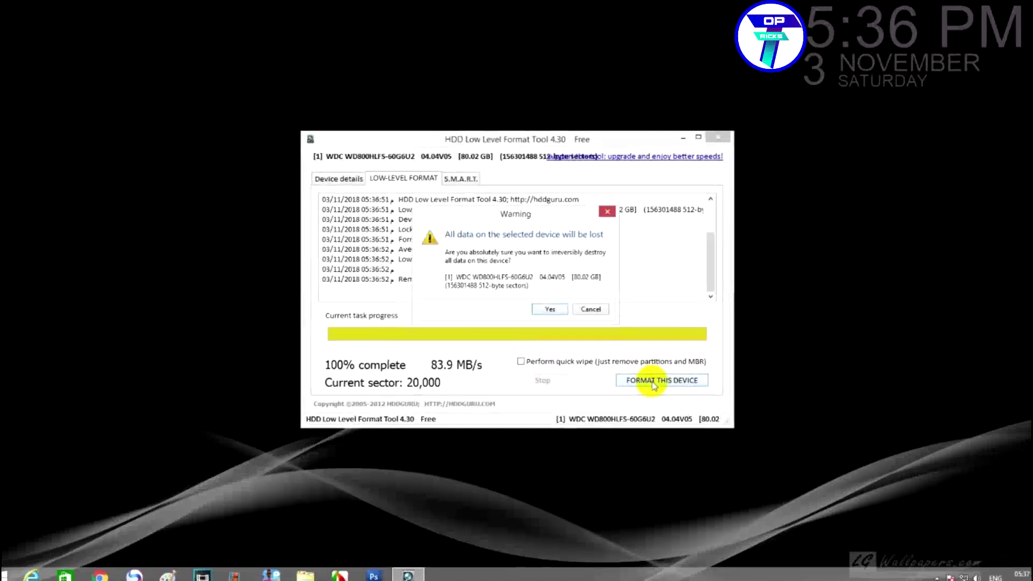
click(549, 309)
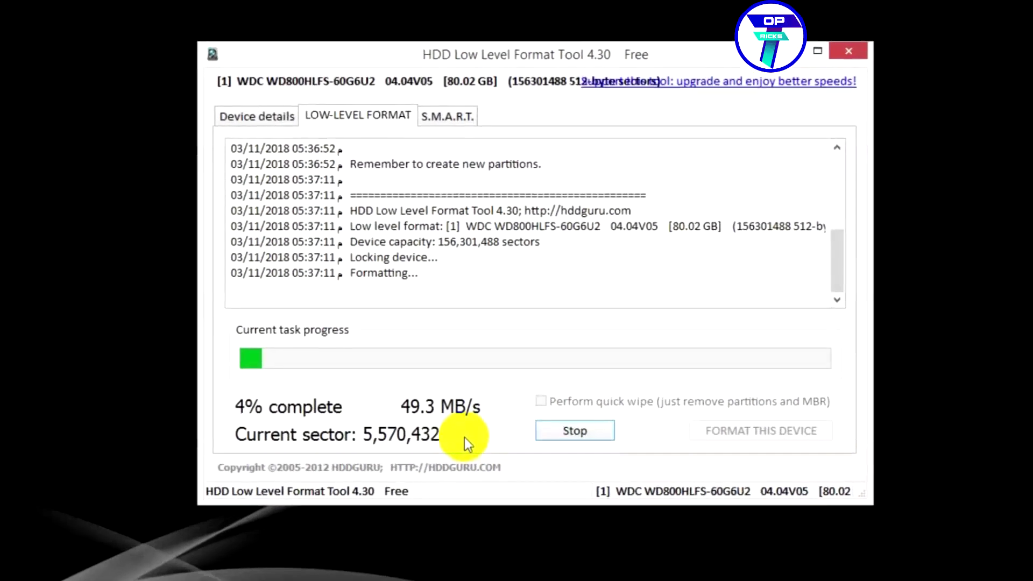
- Check format progress and review the drive's refreshed S.M.A.R.T. attribute readings
click(447, 116)
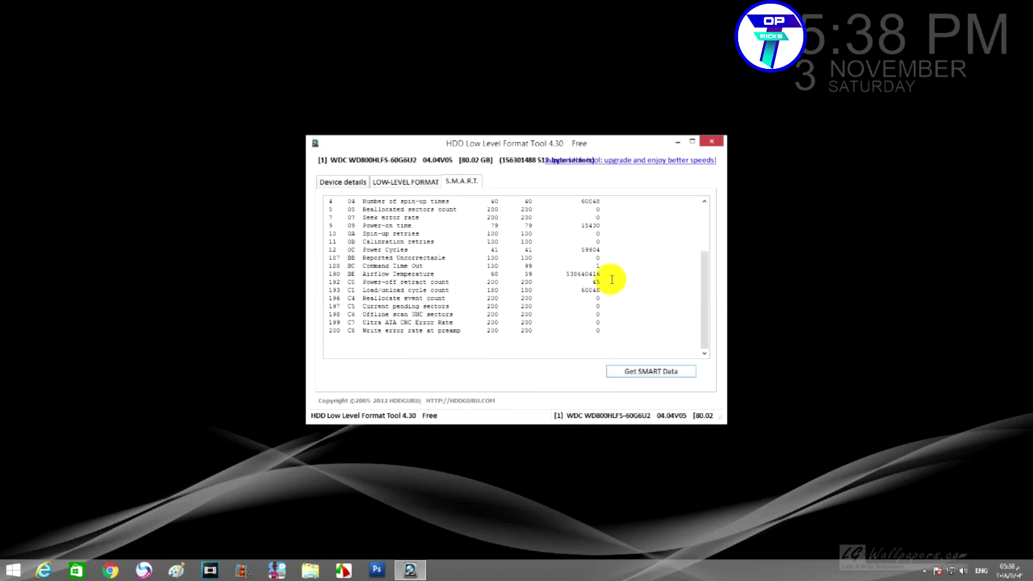
drag(708, 276, 717, 224)
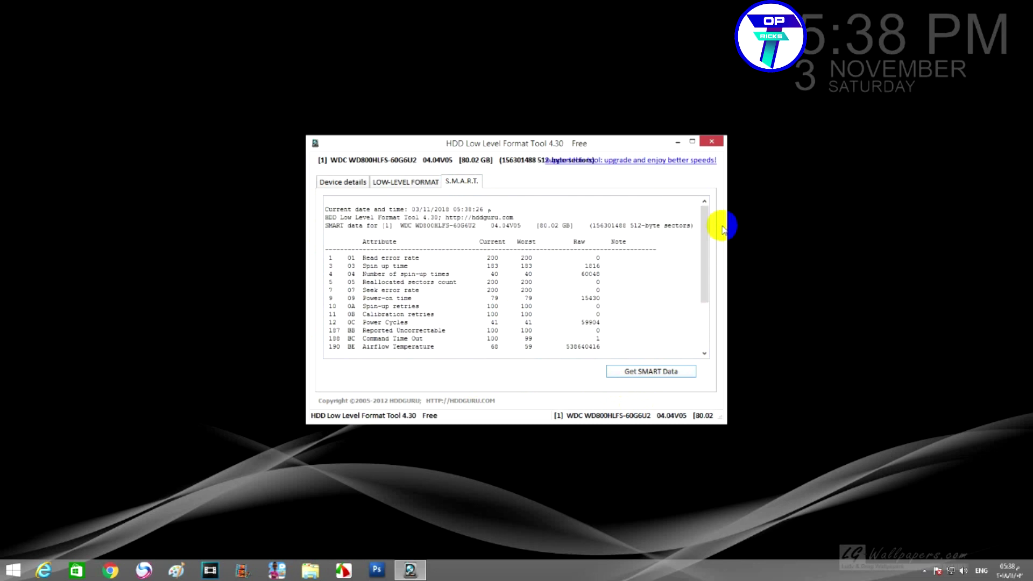
click(422, 182)
click(462, 183)
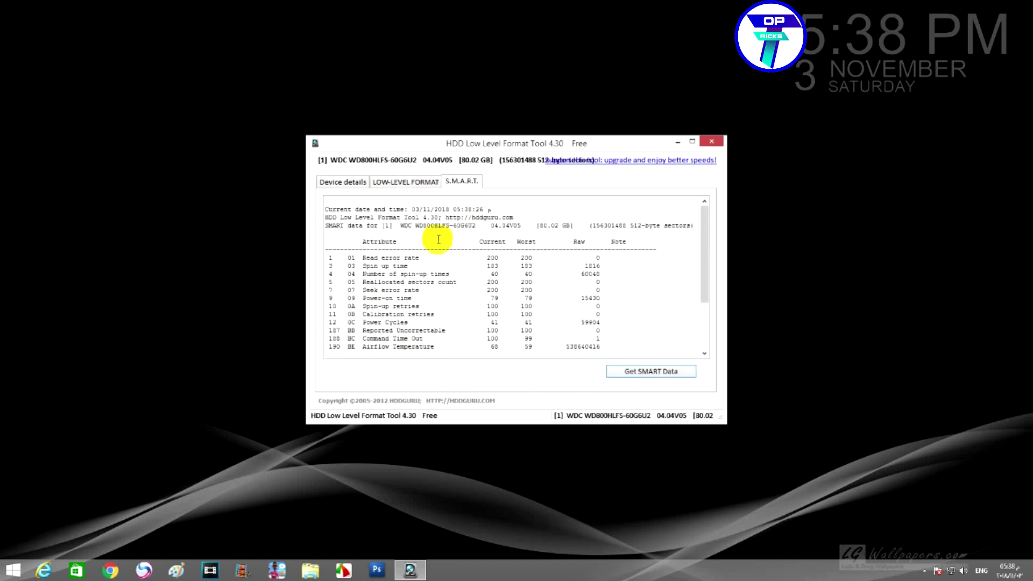
click(618, 370)
drag(705, 334, 710, 224)
- Close the format tool and open Control Panel by searching 'control'
click(711, 142)
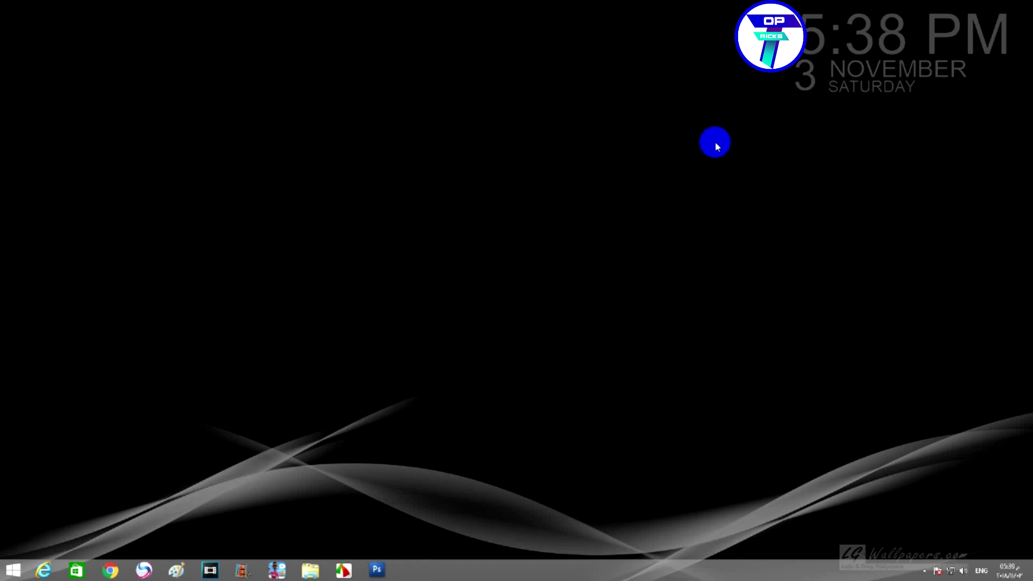
click(5, 571)
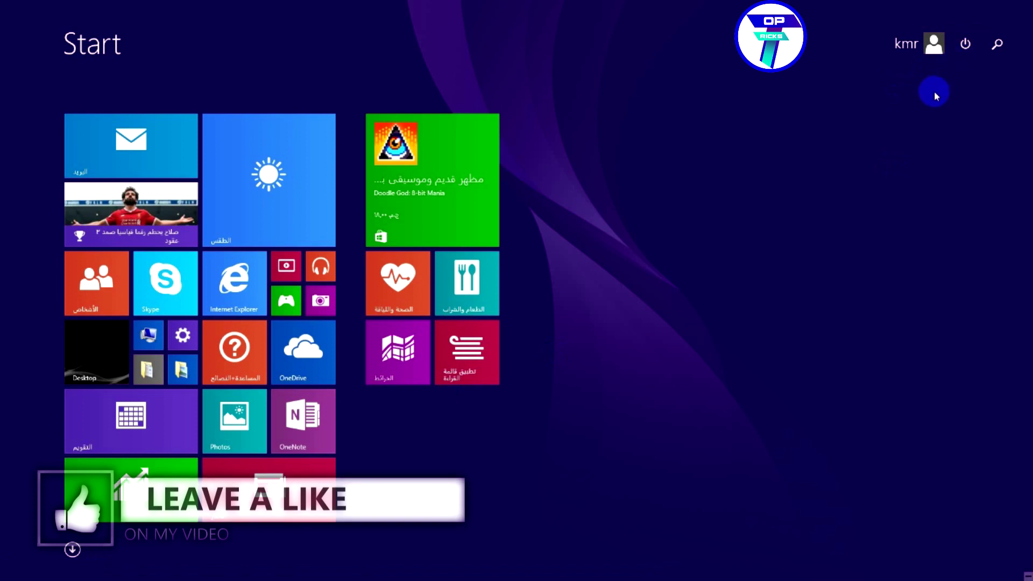
text(control)
click(885, 150)
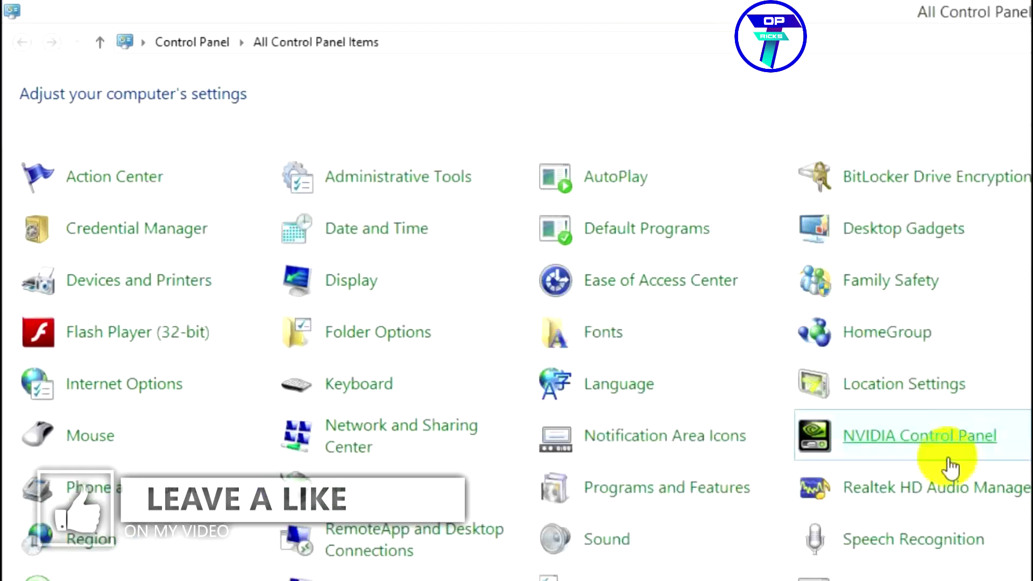
- Through Administrative Tools > Computer Management, initialize Disk 1 as MBR
click(399, 186)
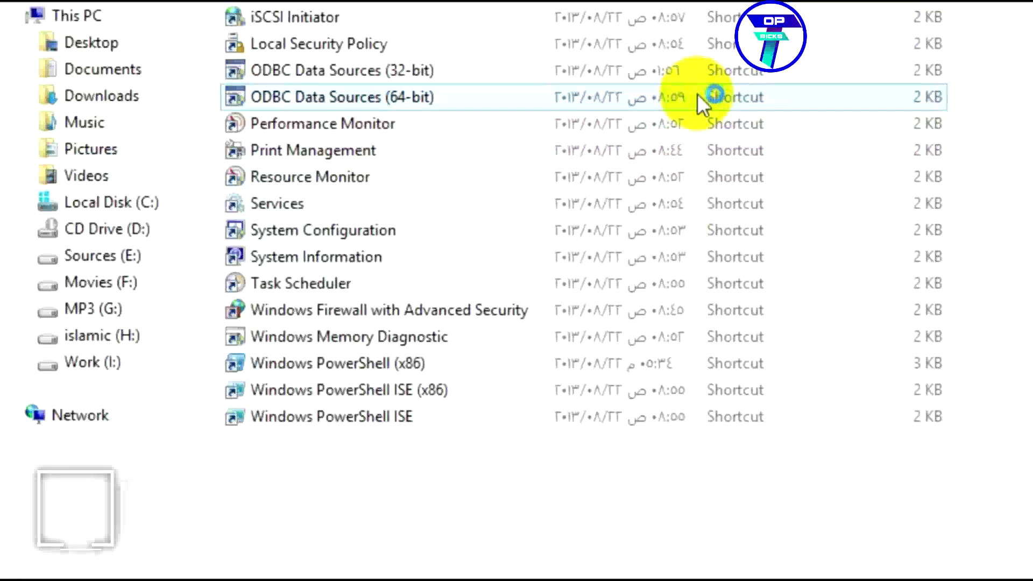
click(623, 319)
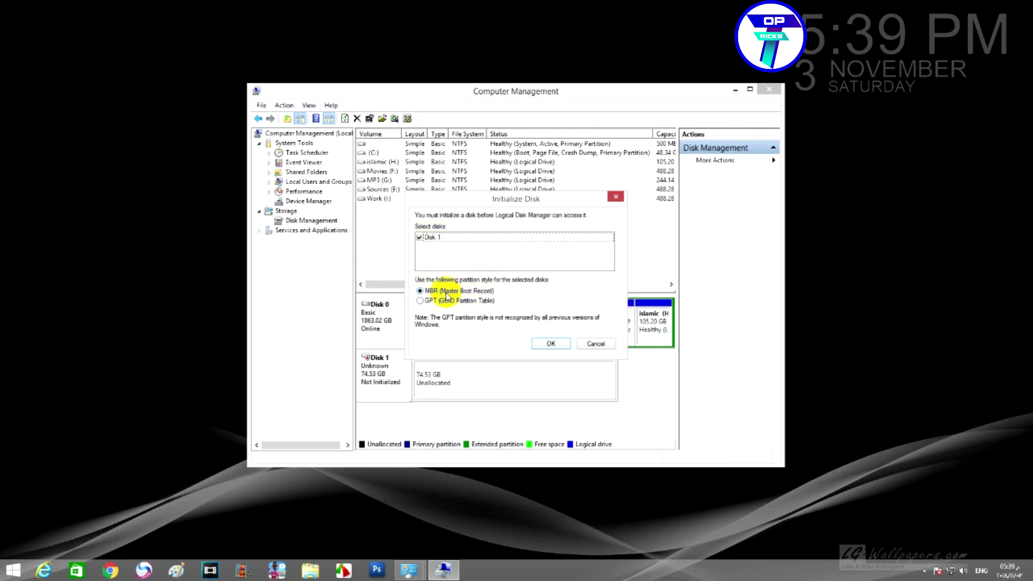
key(Return)
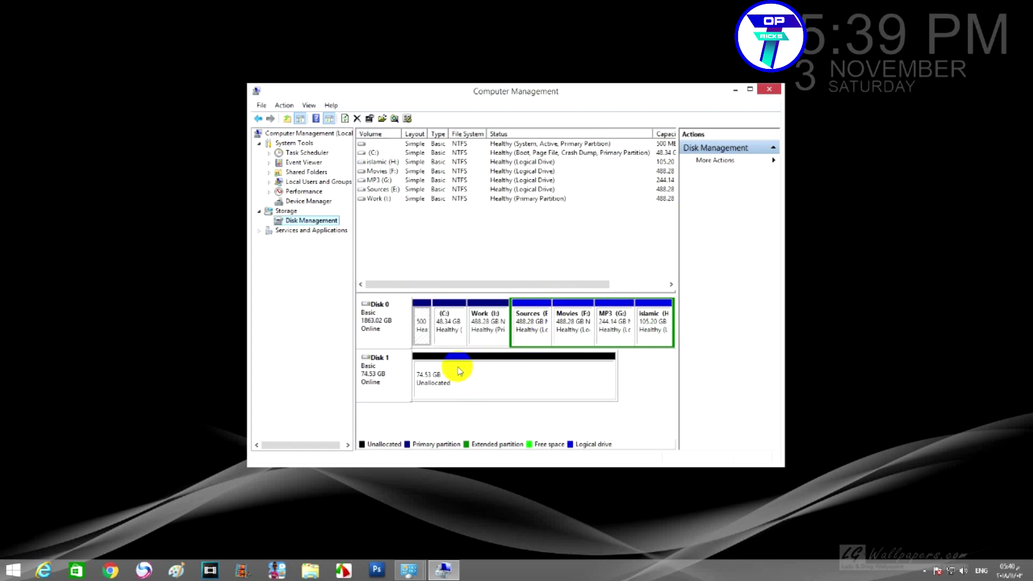